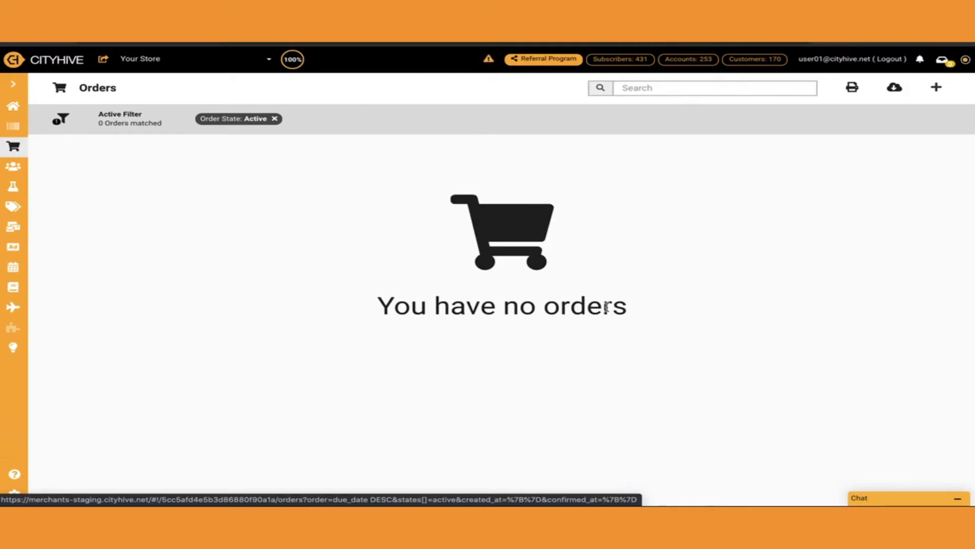
In Studio's Website settings, show the Categories list with Shop Wine, Shop Spirits and Shop Beer
{"action": "left_click", "coordinate": [11, 193]}
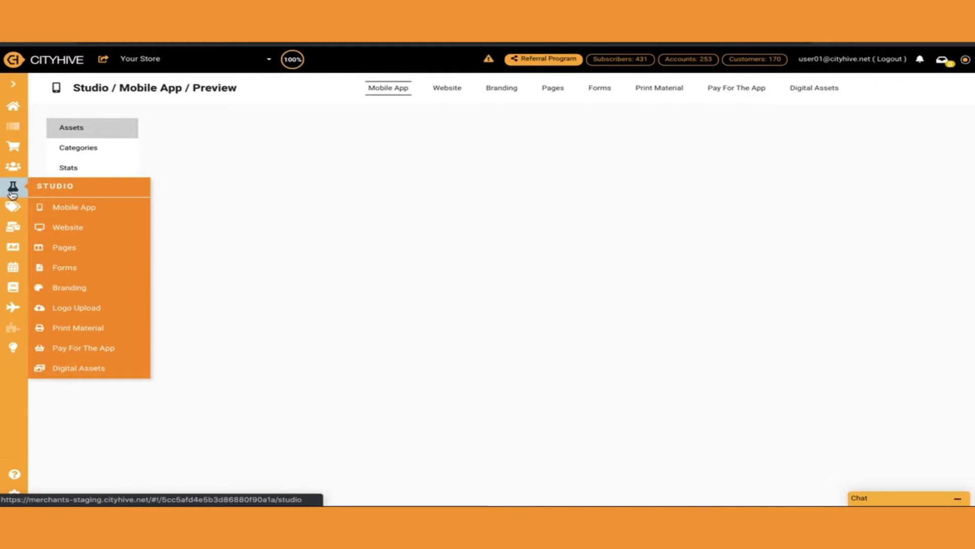
{"action": "left_click", "coordinate": [444, 90]}
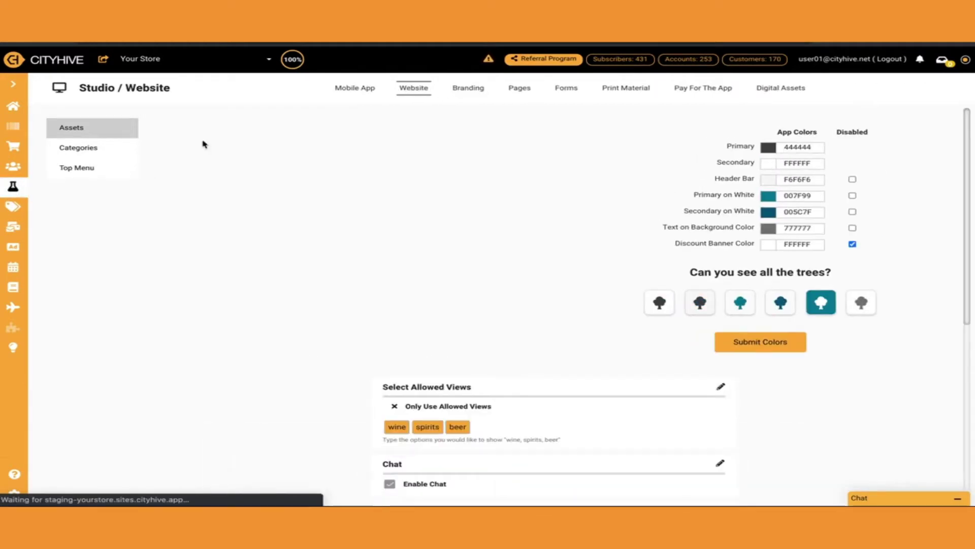
{"action": "left_click", "coordinate": [120, 151]}
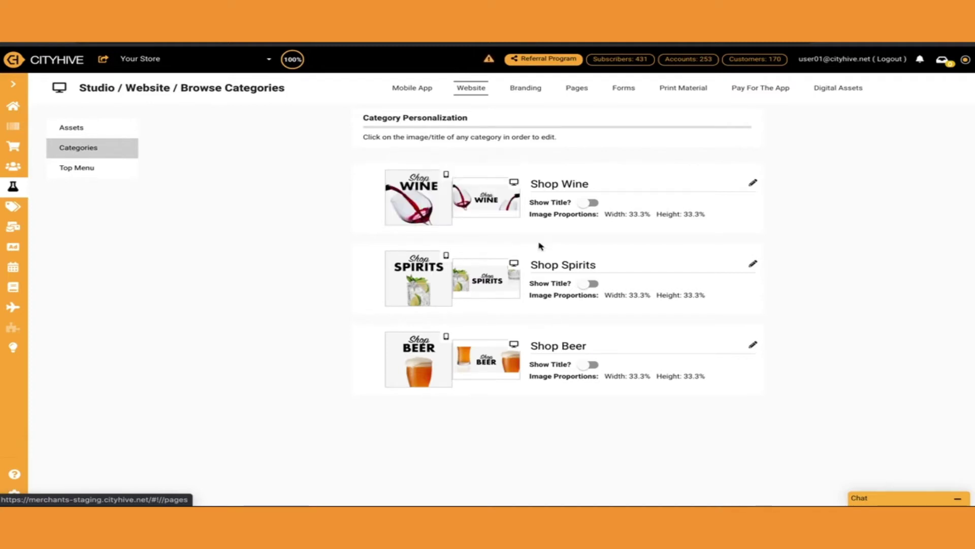
{"action": "left_click", "coordinate": [489, 201]}
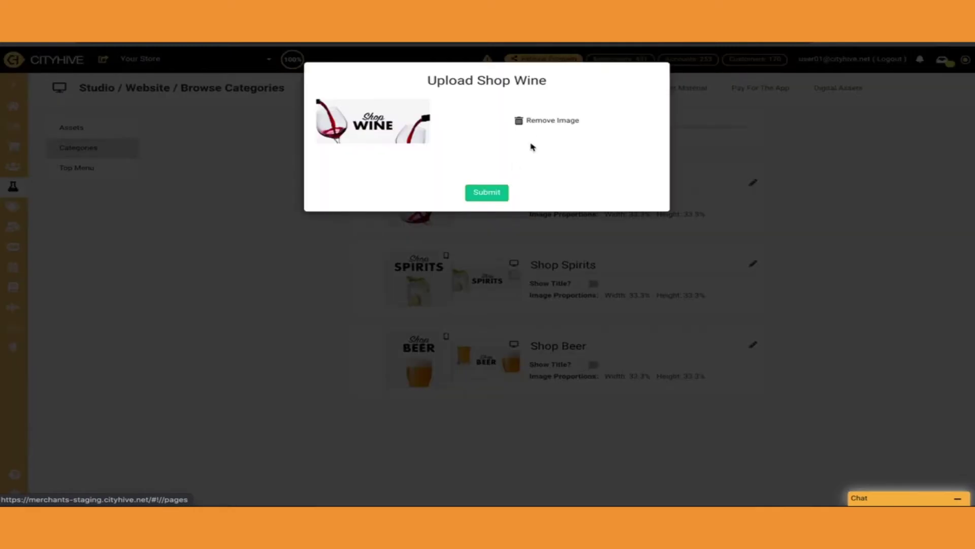
{"action": "left_click", "coordinate": [546, 121]}
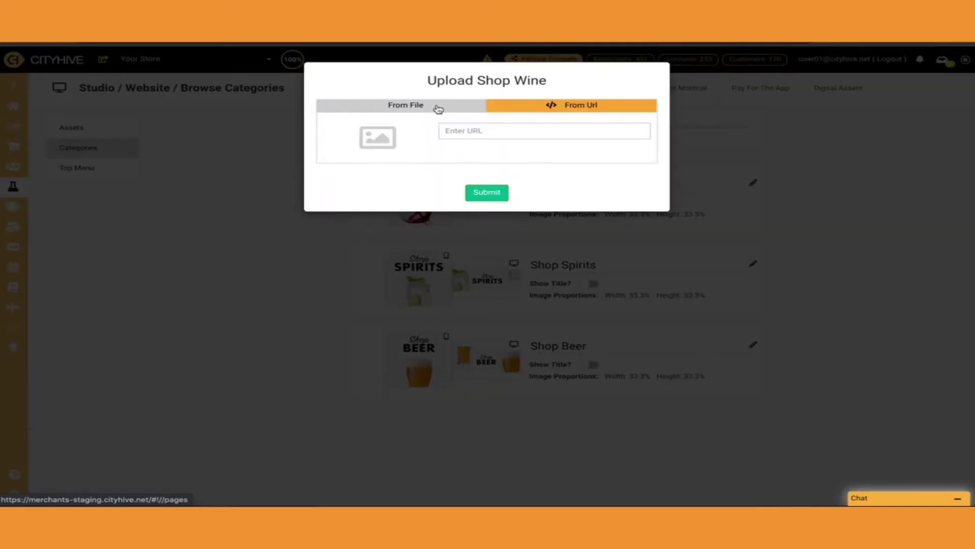
{"action": "left_click", "coordinate": [438, 108]}
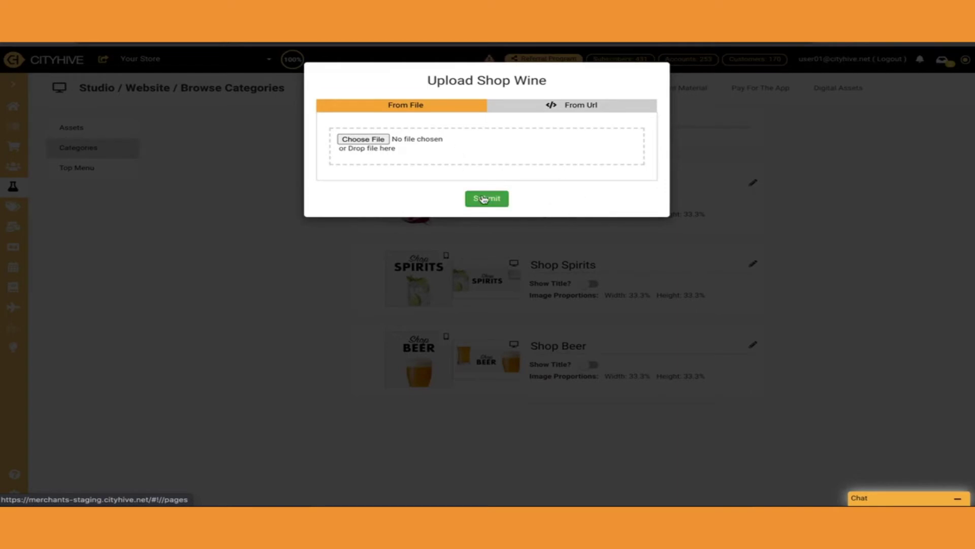
{"action": "left_click", "coordinate": [384, 237]}
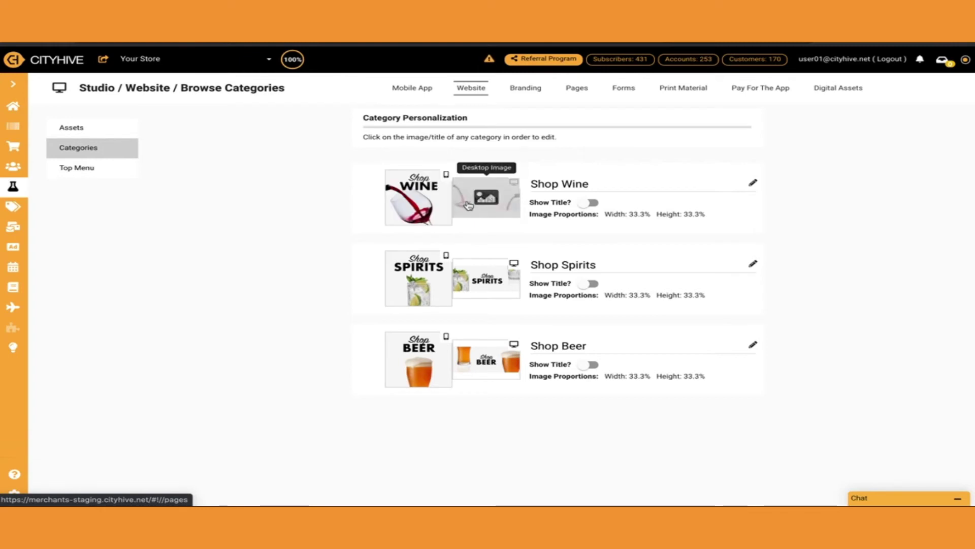
Switch Studio to the mobile app and show its category tiles list
{"action": "left_click", "coordinate": [425, 91]}
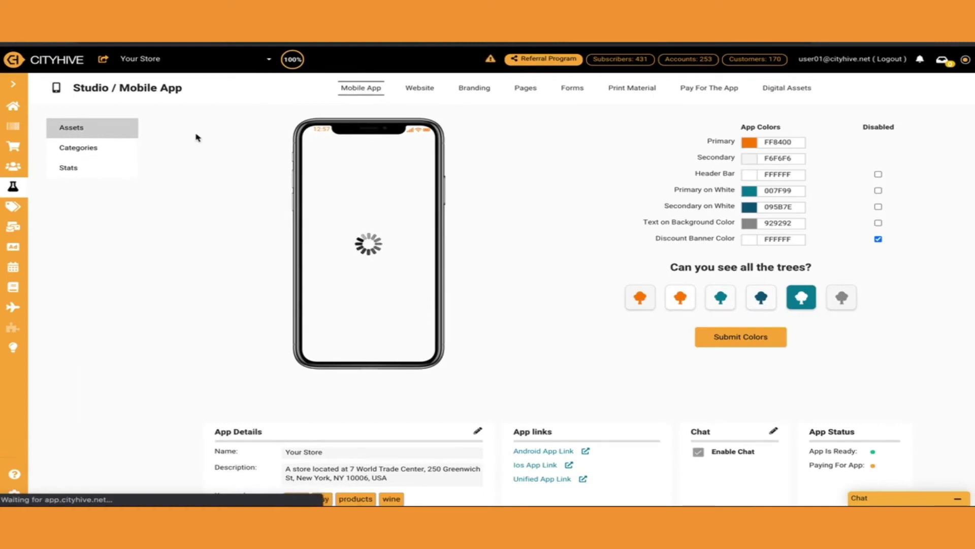
{"action": "left_click", "coordinate": [117, 153]}
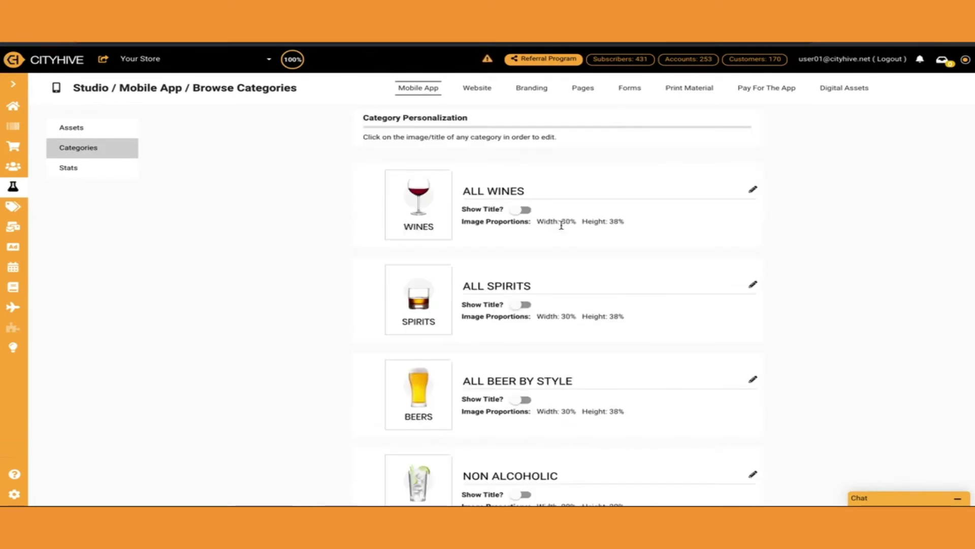
{"action": "left_click", "coordinate": [442, 215]}
{"action": "scroll", "coordinate": [427, 216], "scroll_direction": "down", "scroll_amount": 3}
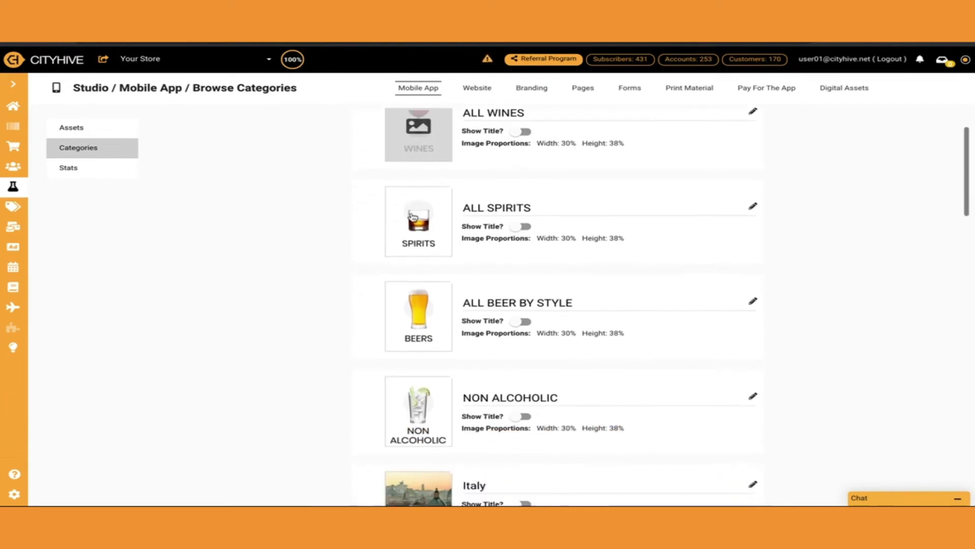
{"action": "scroll", "coordinate": [412, 217], "scroll_direction": "up", "scroll_amount": 1}
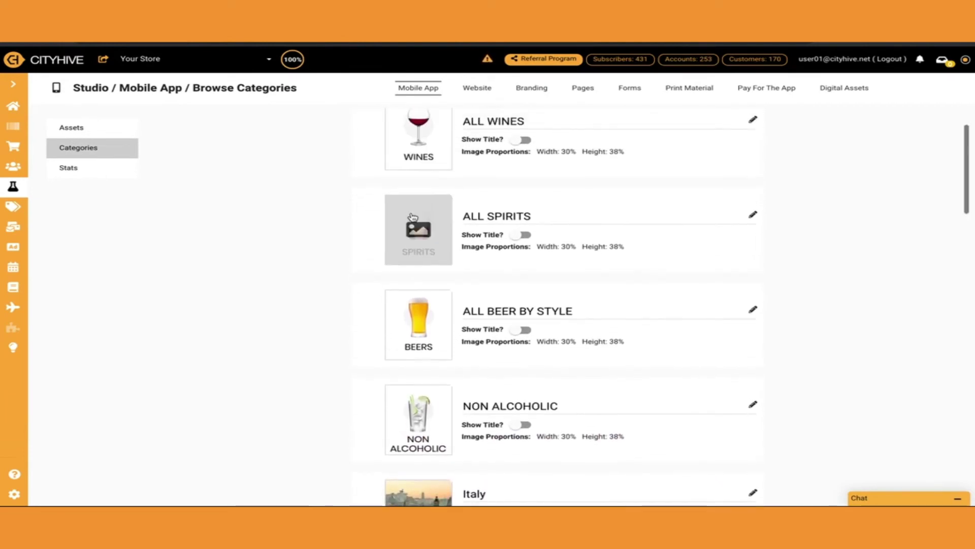
{"action": "scroll", "coordinate": [412, 218], "scroll_direction": "up", "scroll_amount": 1}
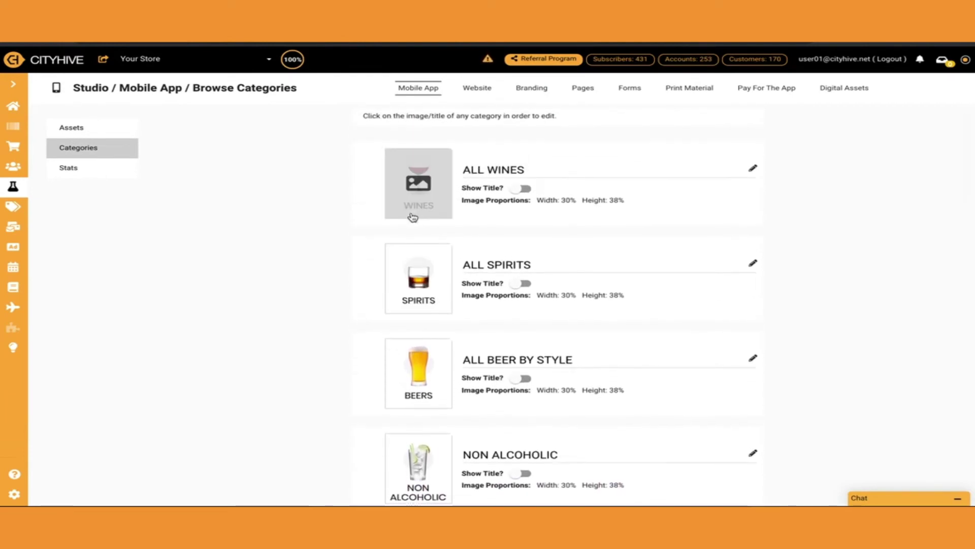
{"action": "scroll", "coordinate": [412, 217], "scroll_direction": "up", "scroll_amount": 1}
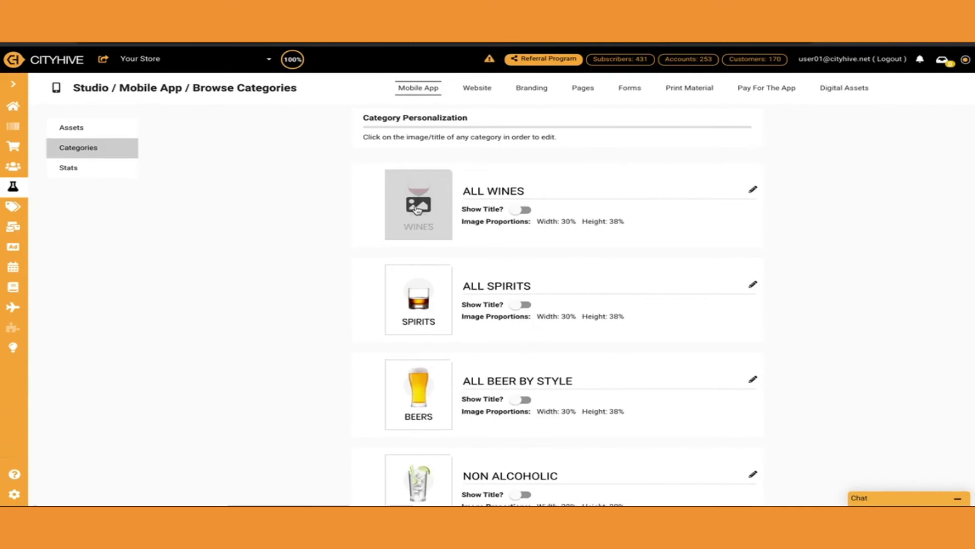
Remove the ALL WINES tile image, choose From File, then close the upload dialog
{"action": "left_click", "coordinate": [417, 209]}
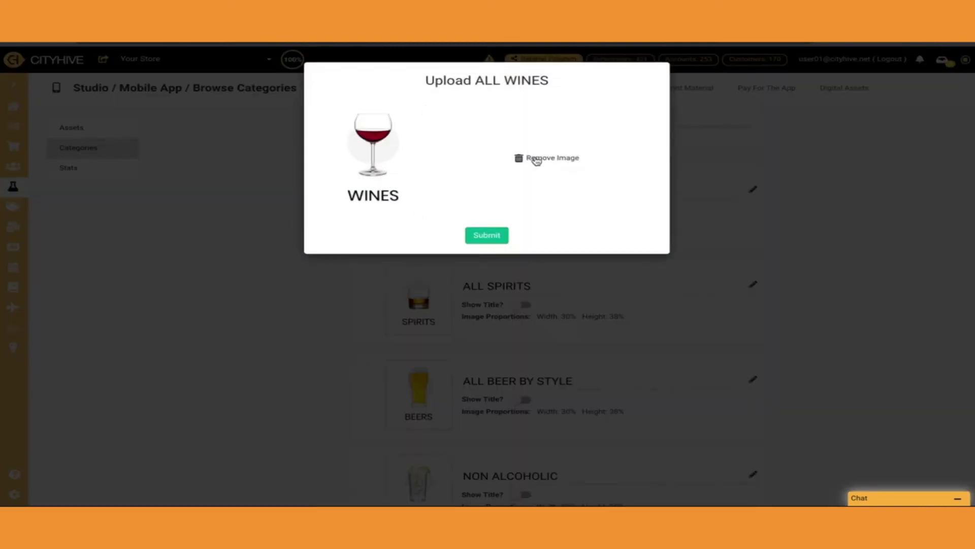
{"action": "left_click", "coordinate": [533, 160]}
{"action": "left_click", "coordinate": [404, 105]}
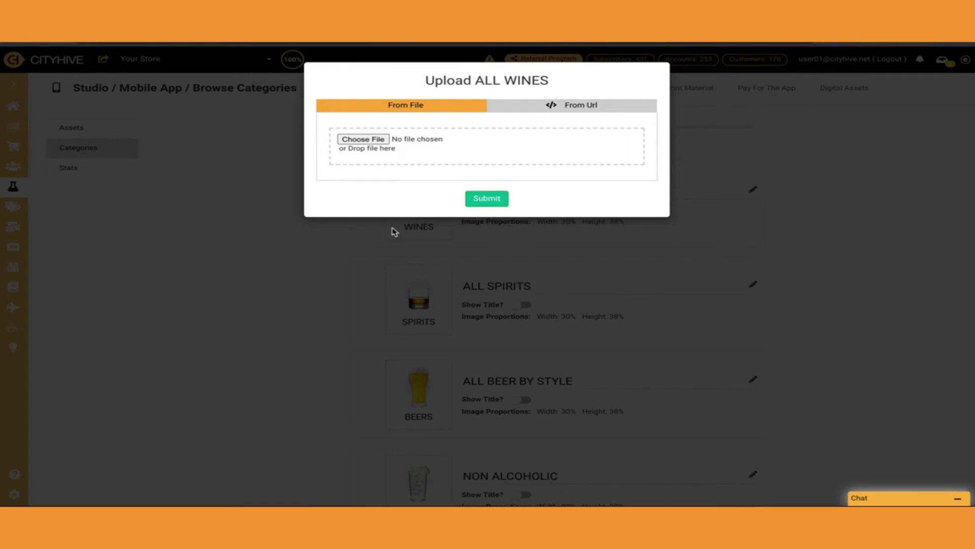
{"action": "left_click", "coordinate": [375, 232]}
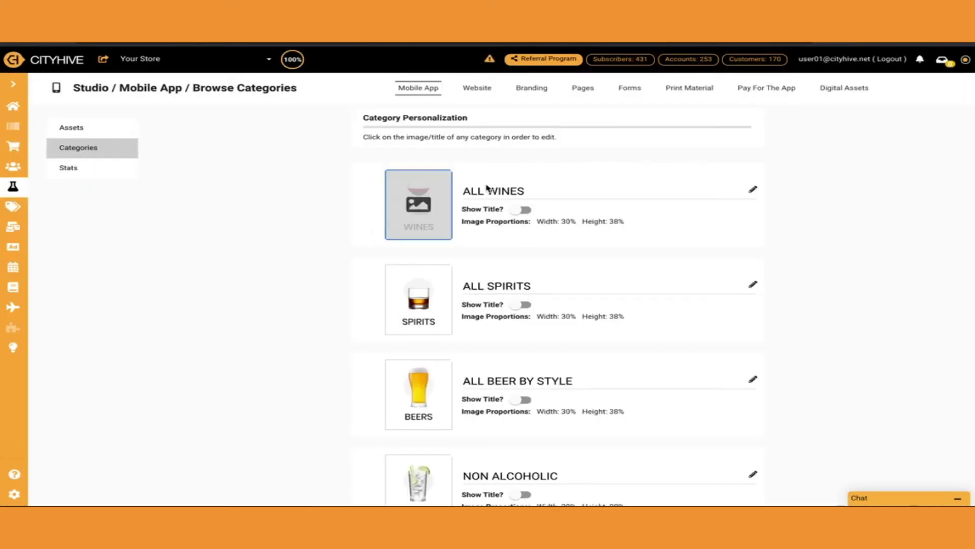